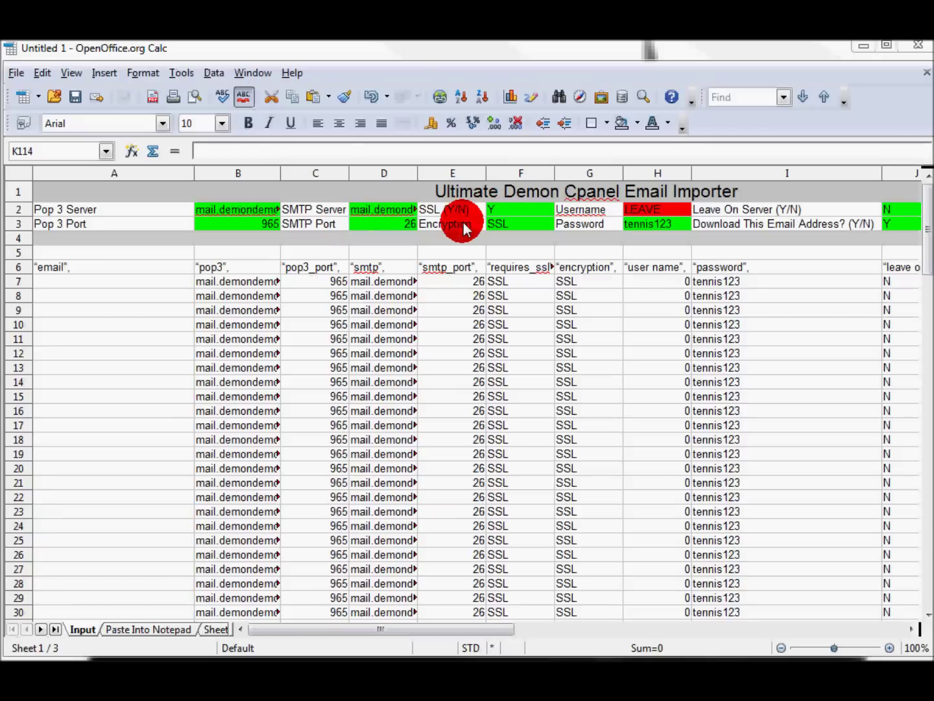
Review the SSL, encryption, username and password settings in row 2
{"action": "left_click", "coordinate": [515, 209]}
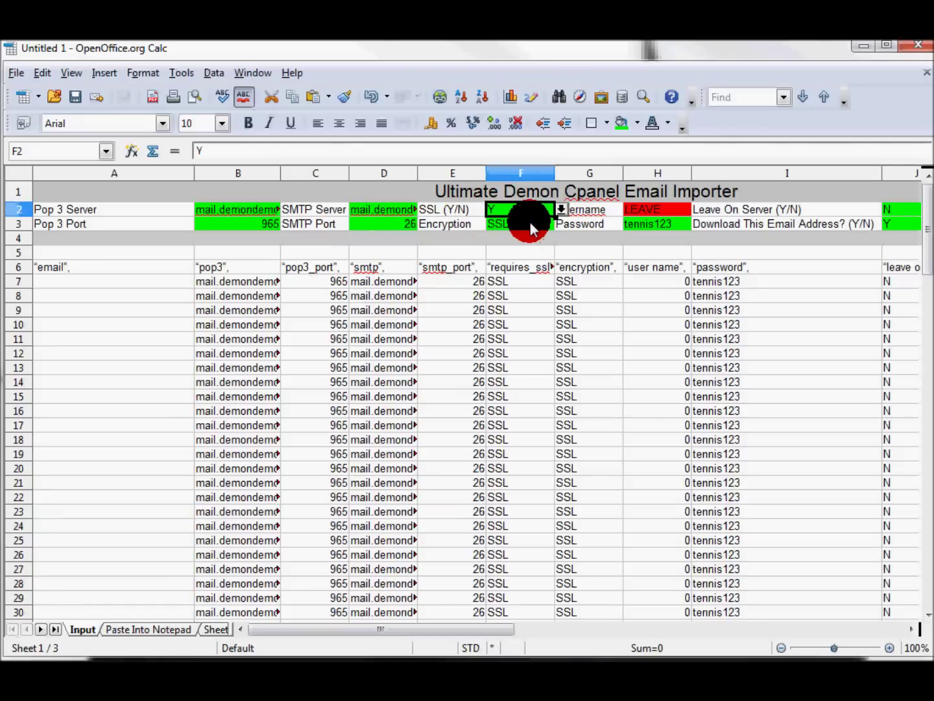
{"action": "left_click", "coordinate": [530, 221]}
{"action": "left_click", "coordinate": [528, 210]}
{"action": "left_click", "coordinate": [674, 212]}
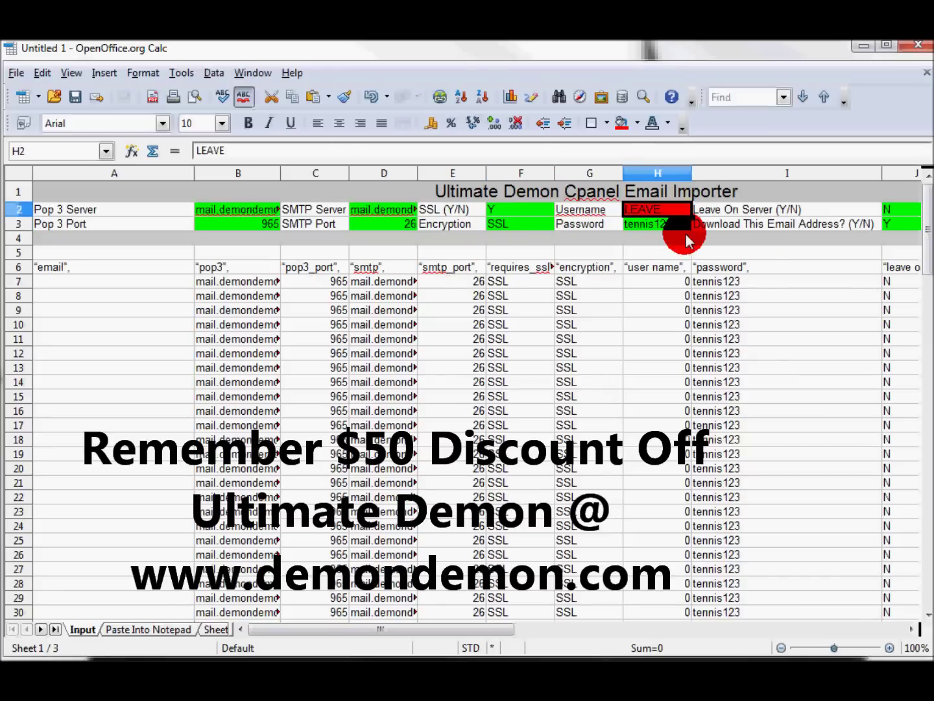
{"action": "left_click", "coordinate": [669, 224]}
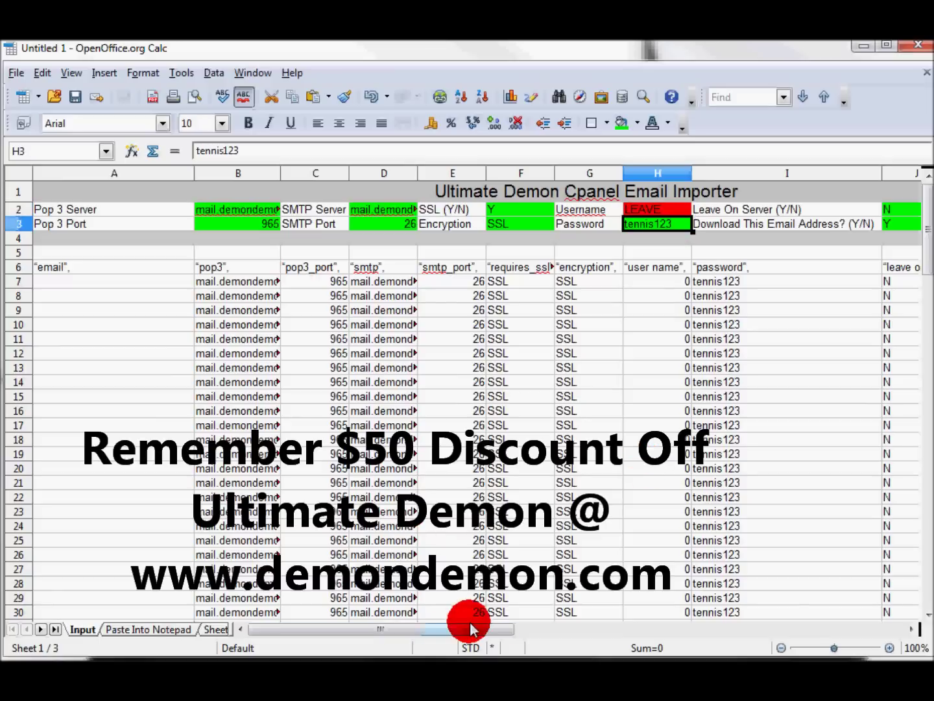
{"action": "left_click_drag", "start_coordinate": [473, 630], "coordinate": [517, 627]}
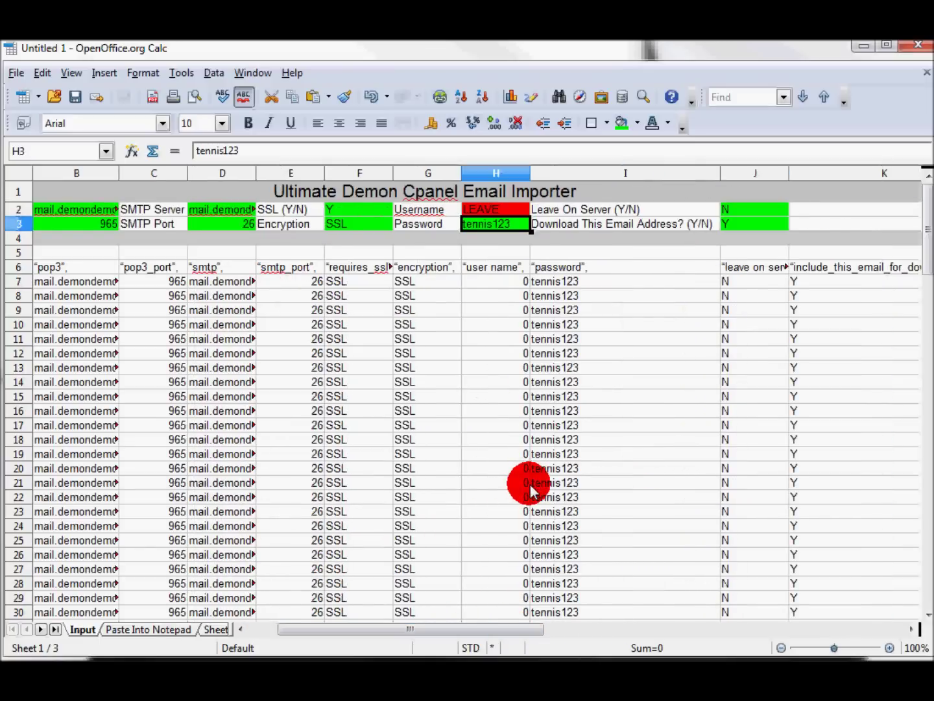
Choose Y from the Leave On Server validity list in J2
{"action": "left_click", "coordinate": [726, 210]}
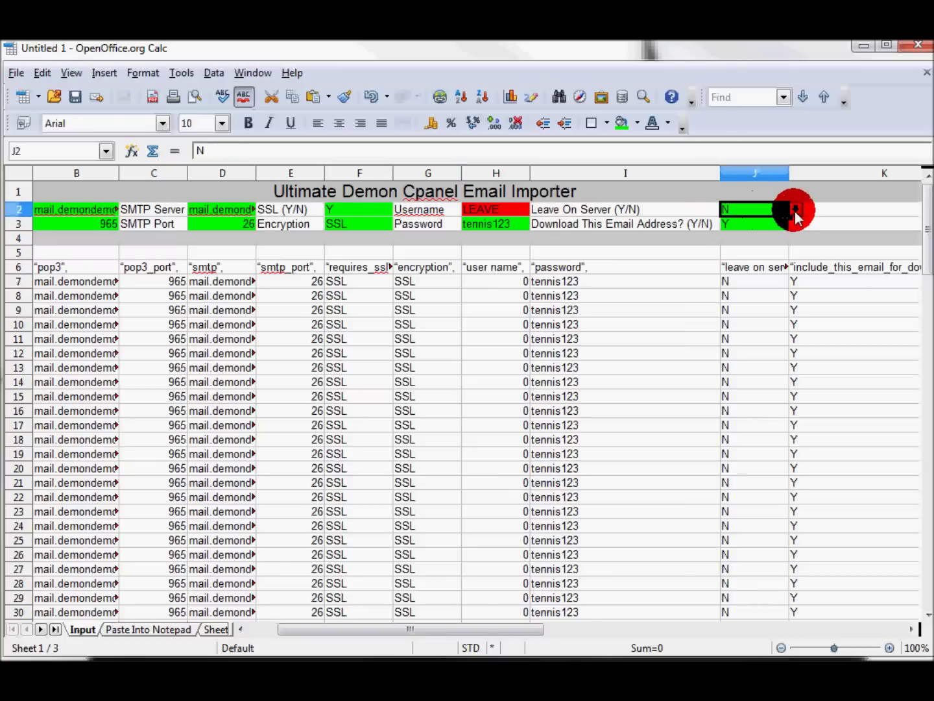
{"action": "left_click", "coordinate": [795, 209]}
{"action": "left_click", "coordinate": [727, 224]}
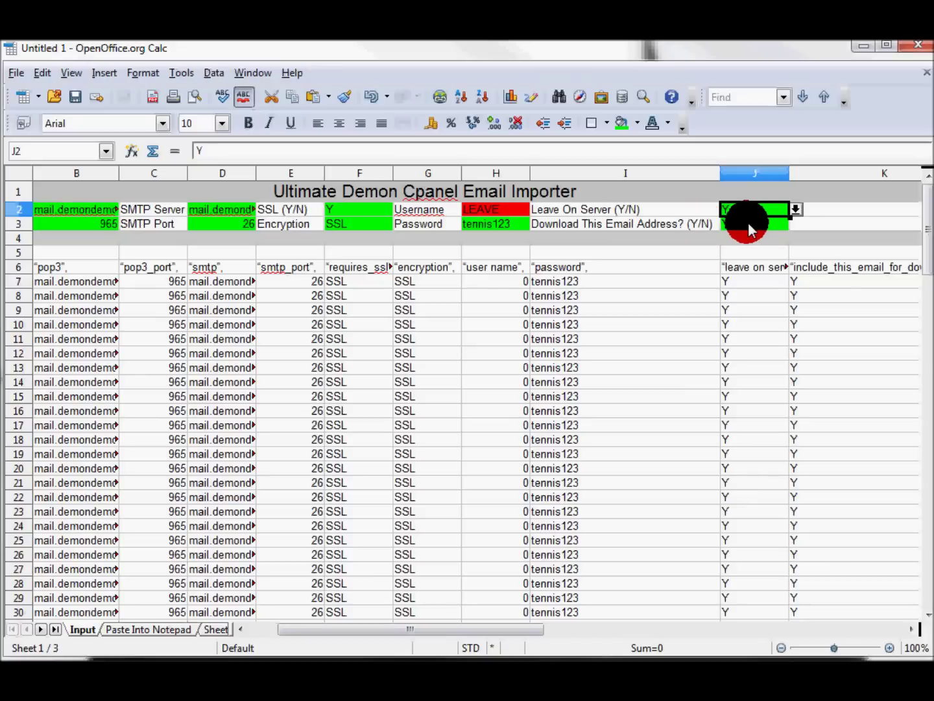
{"action": "left_click_drag", "start_coordinate": [507, 630], "coordinate": [328, 629]}
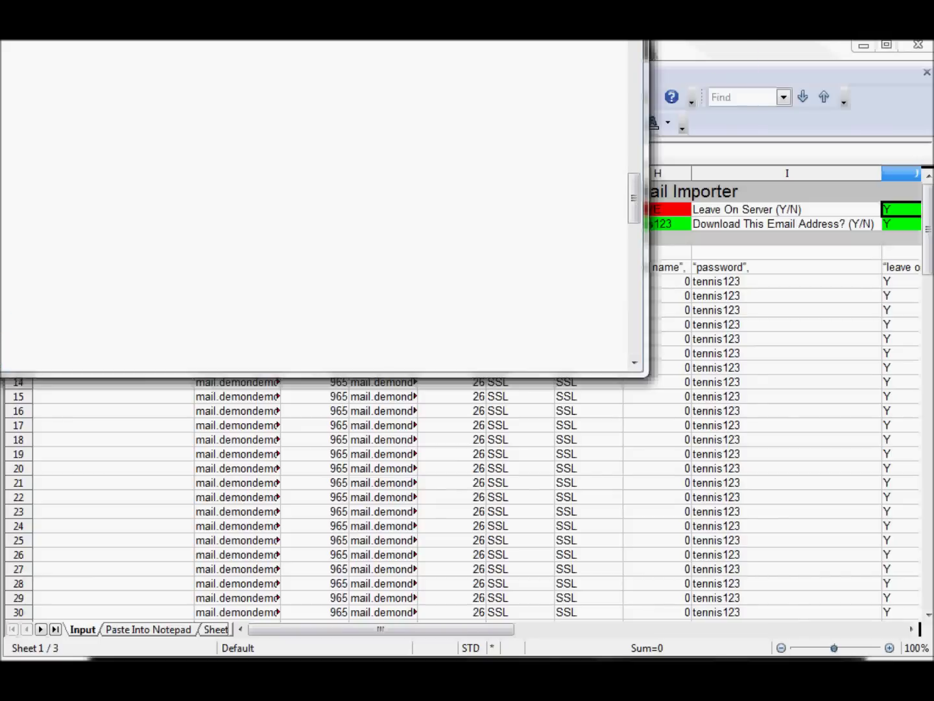
Paste the copied email addresses into A7 and accept the Text Import defaults
{"action": "right_click", "coordinate": [63, 289]}
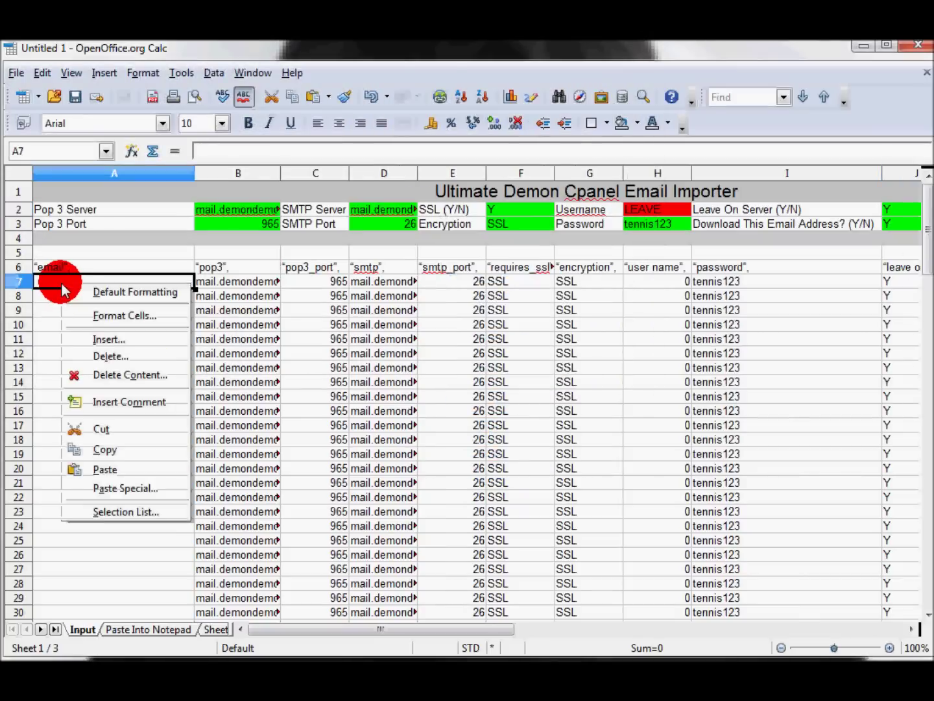
{"action": "left_click", "coordinate": [136, 469]}
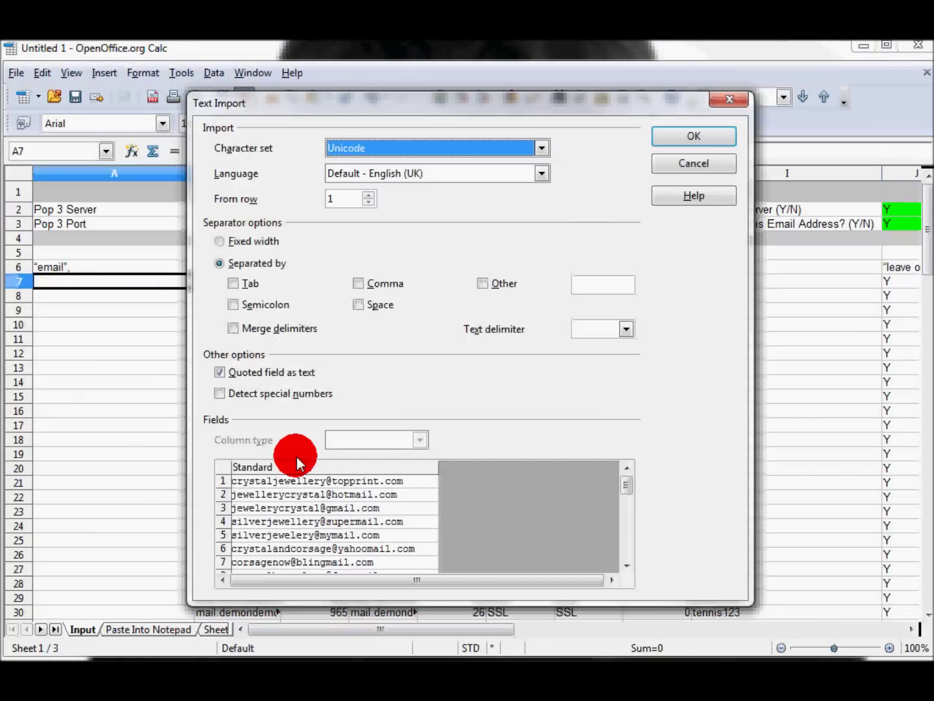
{"action": "left_click", "coordinate": [684, 140]}
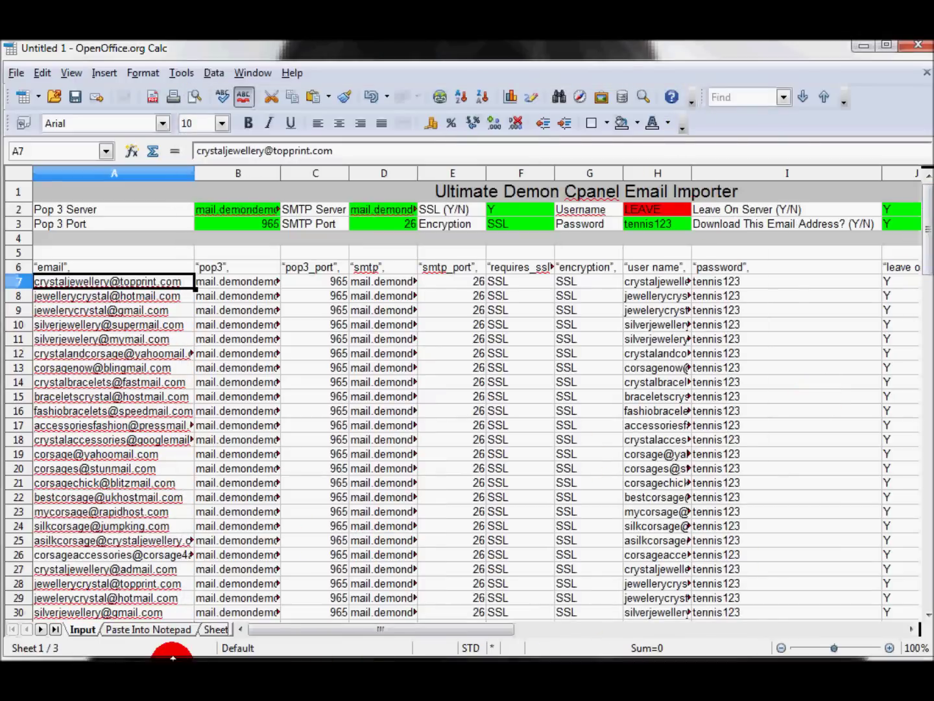
On the Paste Into Notepad sheet, widen column A and select the CSV rows A1:A101
{"action": "left_click", "coordinate": [152, 629]}
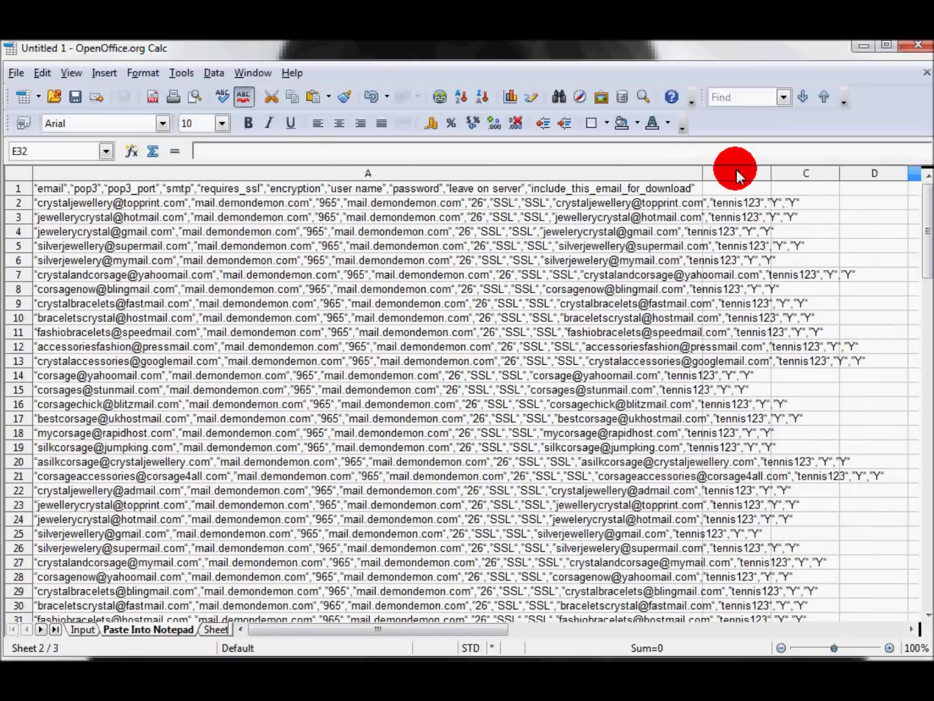
{"action": "double_click", "coordinate": [702, 172]}
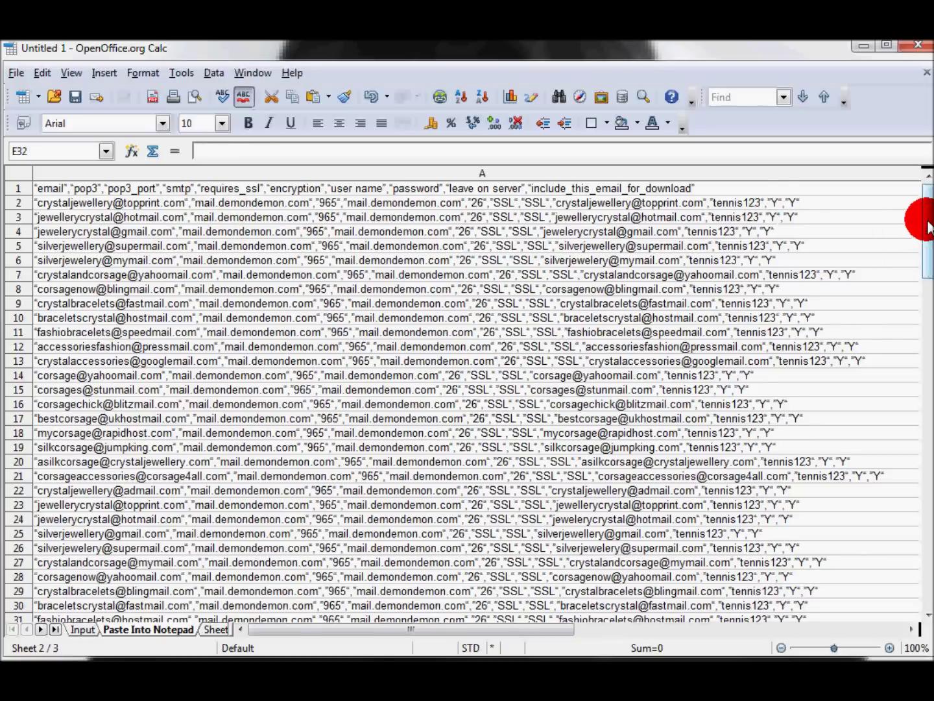
{"action": "left_click_drag", "start_coordinate": [929, 227], "coordinate": [929, 453]}
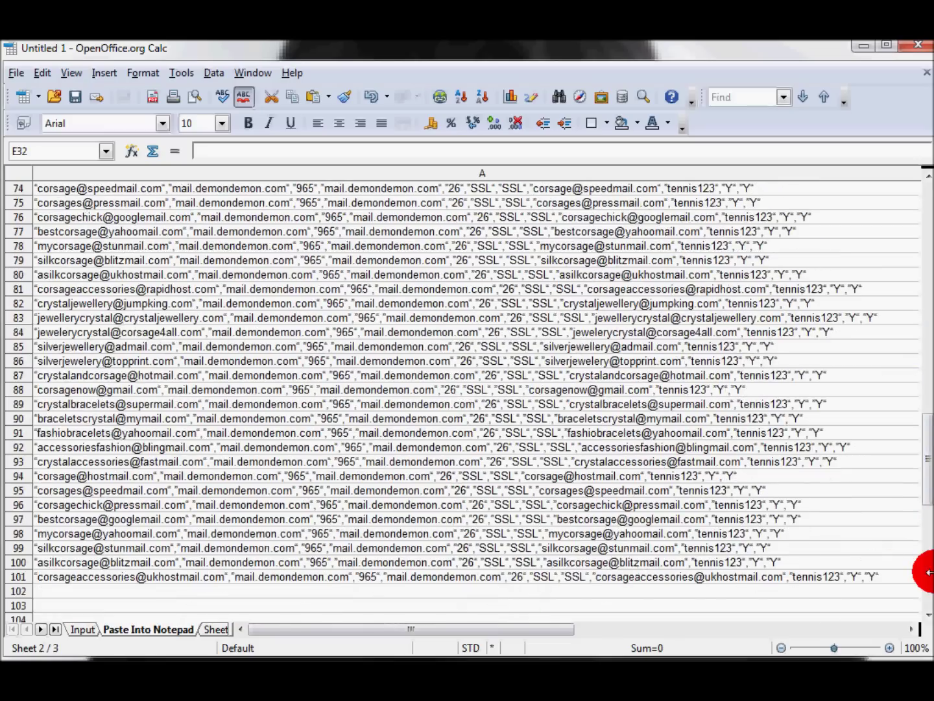
{"action": "left_click_drag", "start_coordinate": [862, 577], "coordinate": [479, 108]}
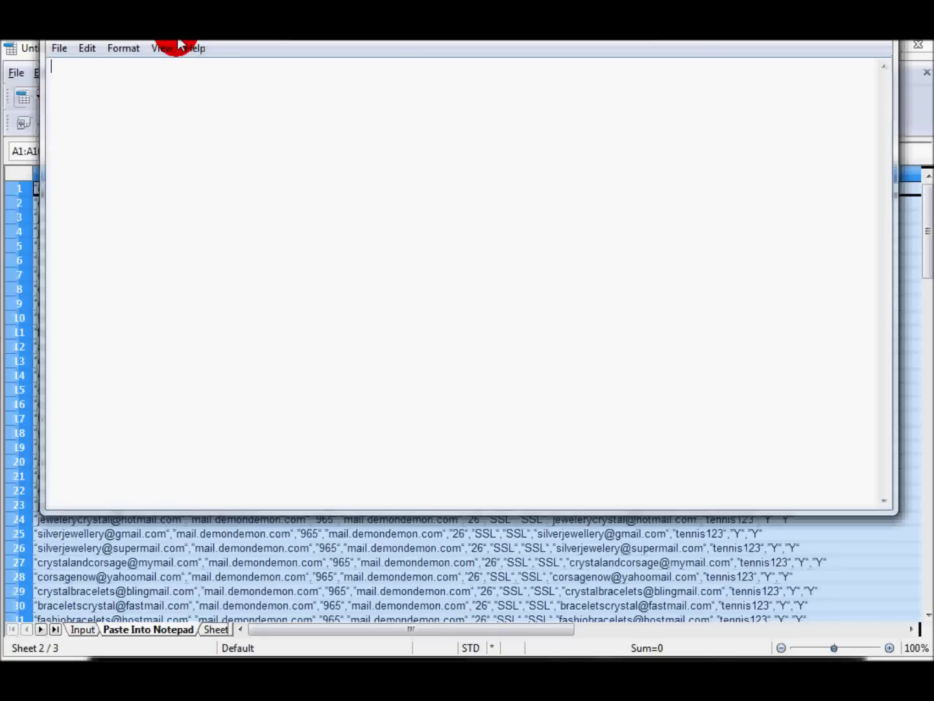
Paste the CSV rows into the blank Notepad file and widen the window so lines stop wrapping
{"action": "left_click_drag", "start_coordinate": [174, 39], "coordinate": [178, 139]}
{"action": "right_click", "coordinate": [88, 191]}
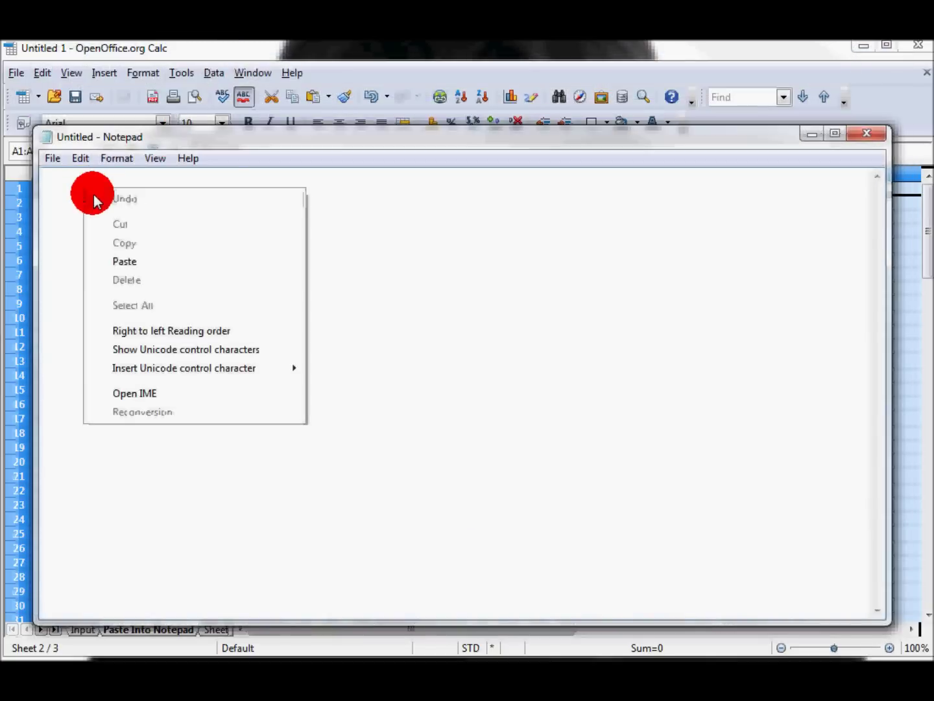
{"action": "left_click", "coordinate": [137, 255]}
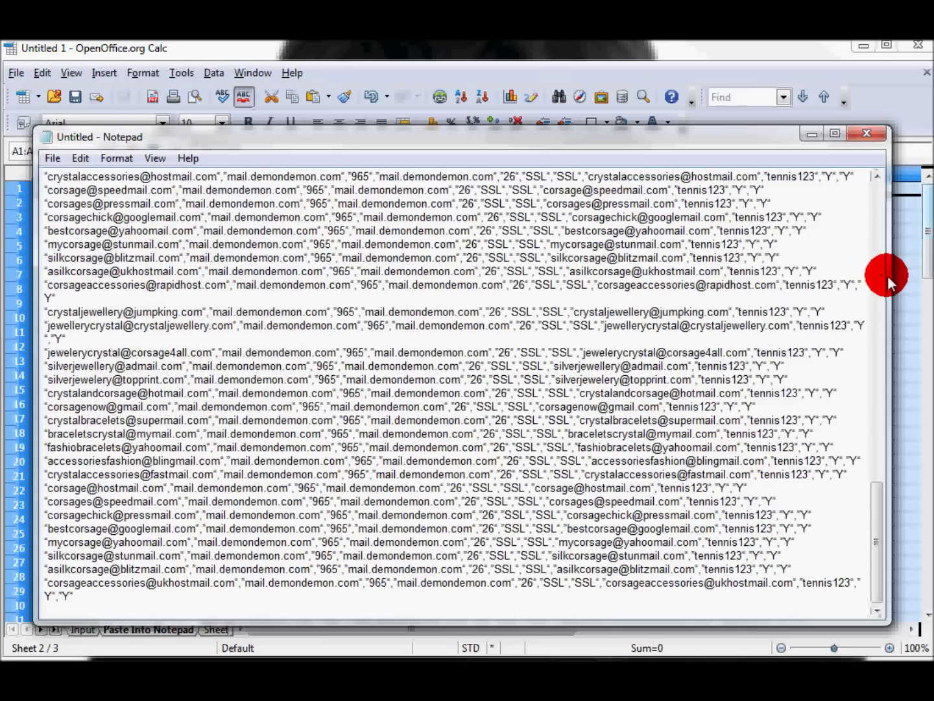
{"action": "left_click_drag", "start_coordinate": [888, 275], "coordinate": [933, 277]}
{"action": "scroll", "coordinate": [467, 395], "scroll_direction": "up", "scroll_amount": 10}
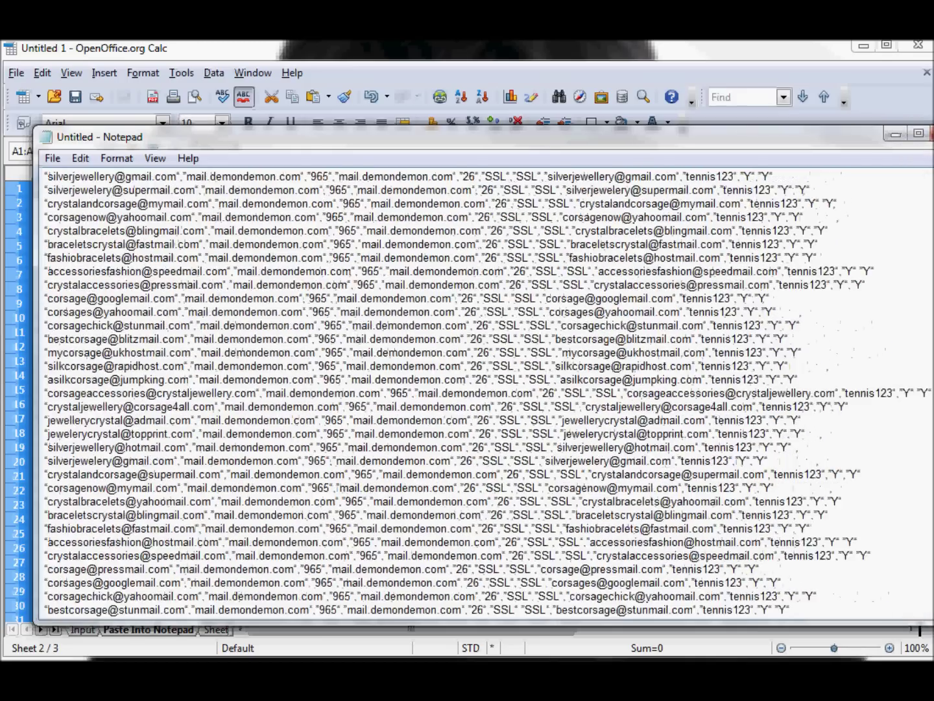
{"action": "scroll", "coordinate": [468, 394], "scroll_direction": "up", "scroll_amount": 10}
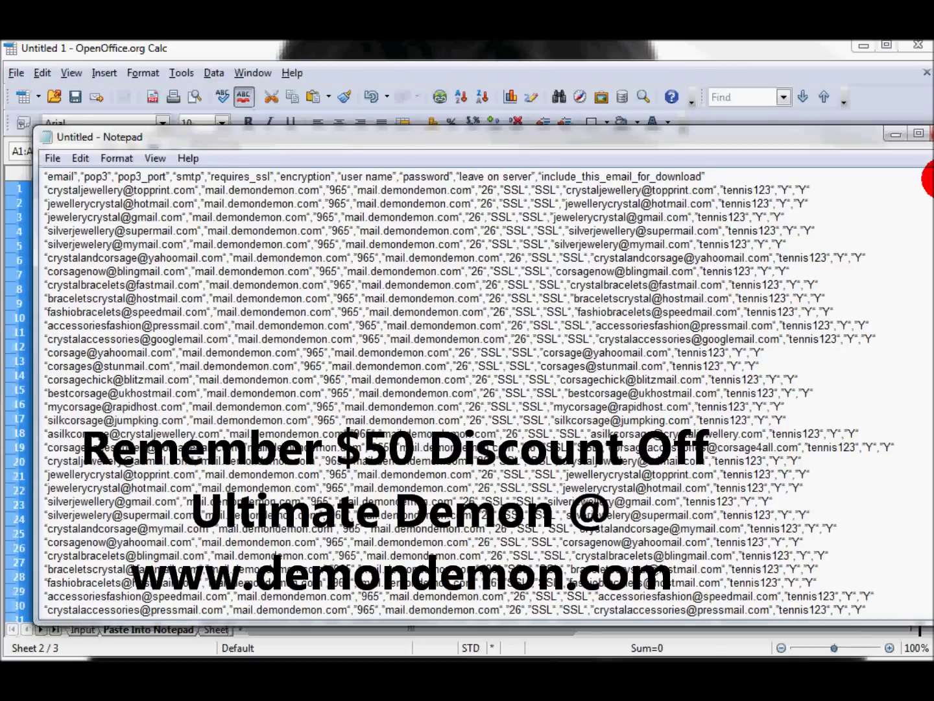